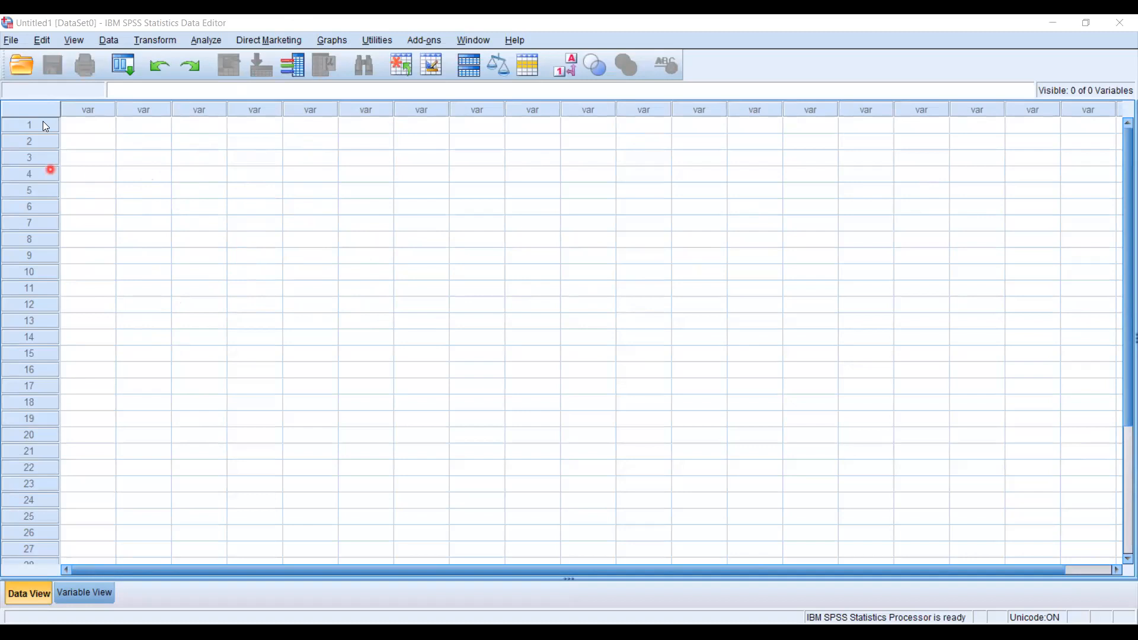
Step: Open the Excel workbook ONLINE ONSIGHT.xlsx from the Documents folder as a data source
{"action": "left_click", "coordinate": [12, 41]}
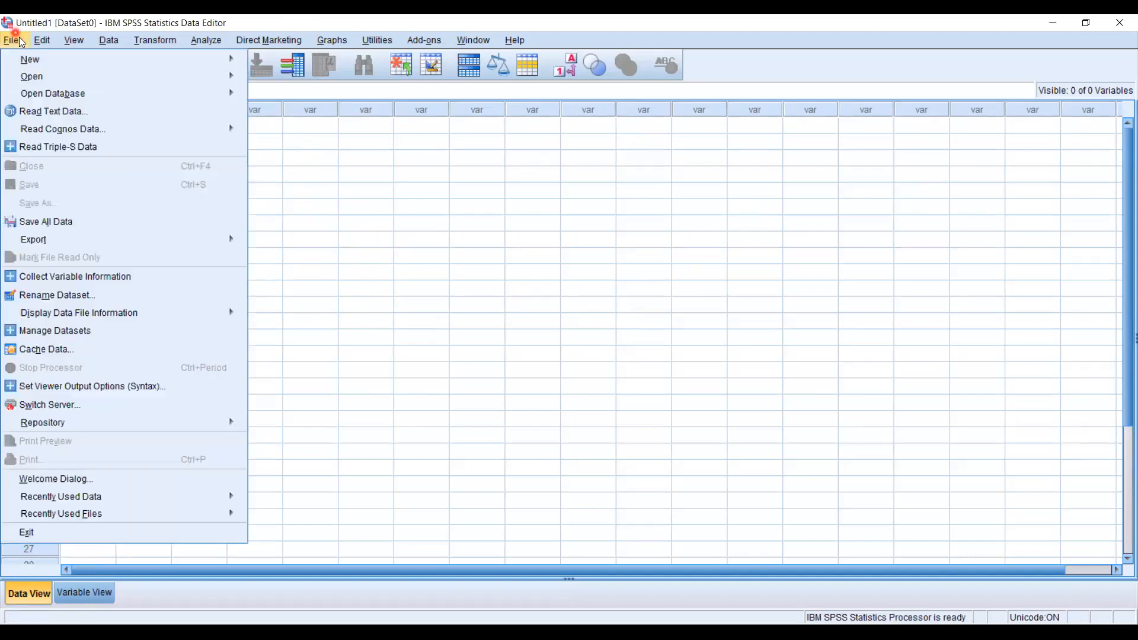
{"action": "mouse_move", "coordinate": [51, 76]}
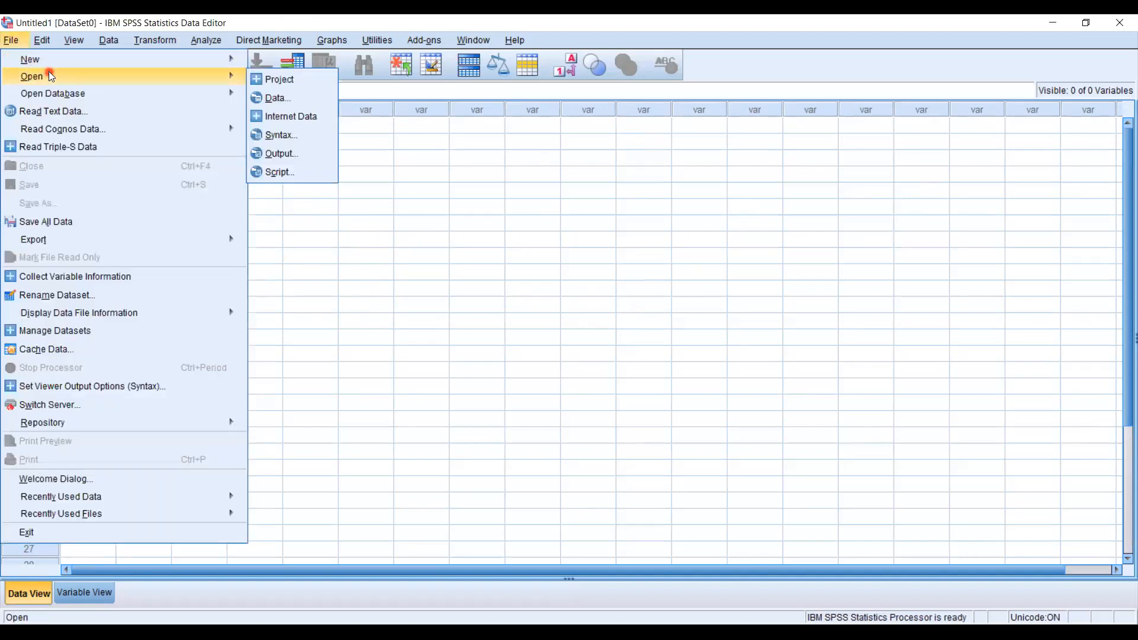
{"action": "left_click", "coordinate": [280, 98]}
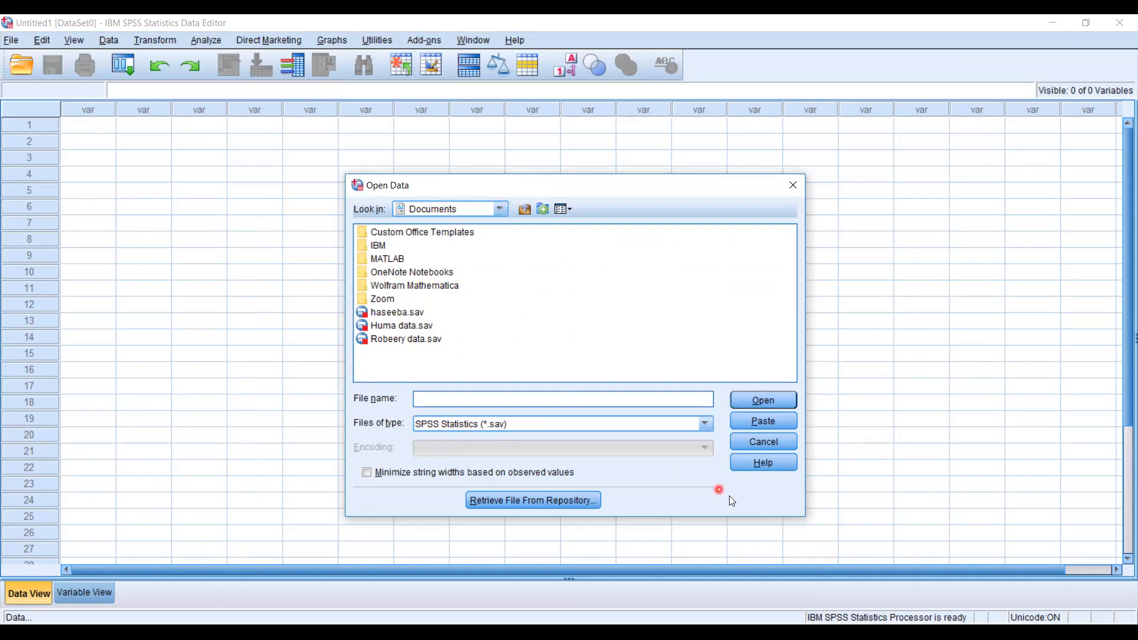
{"action": "left_click", "coordinate": [705, 423]}
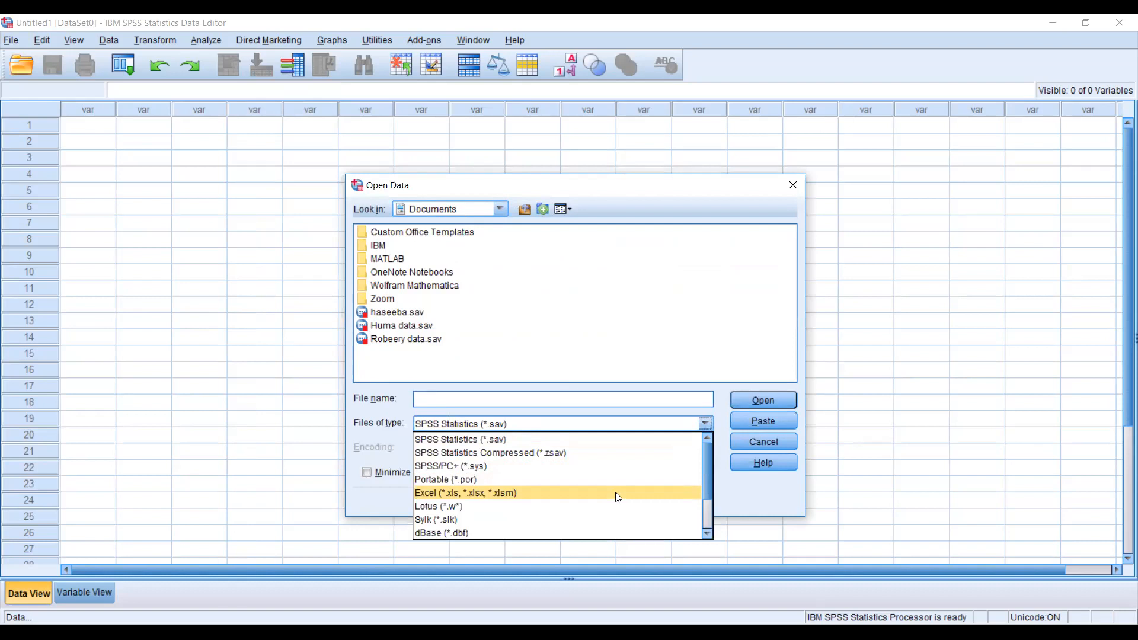
{"action": "left_click", "coordinate": [616, 497]}
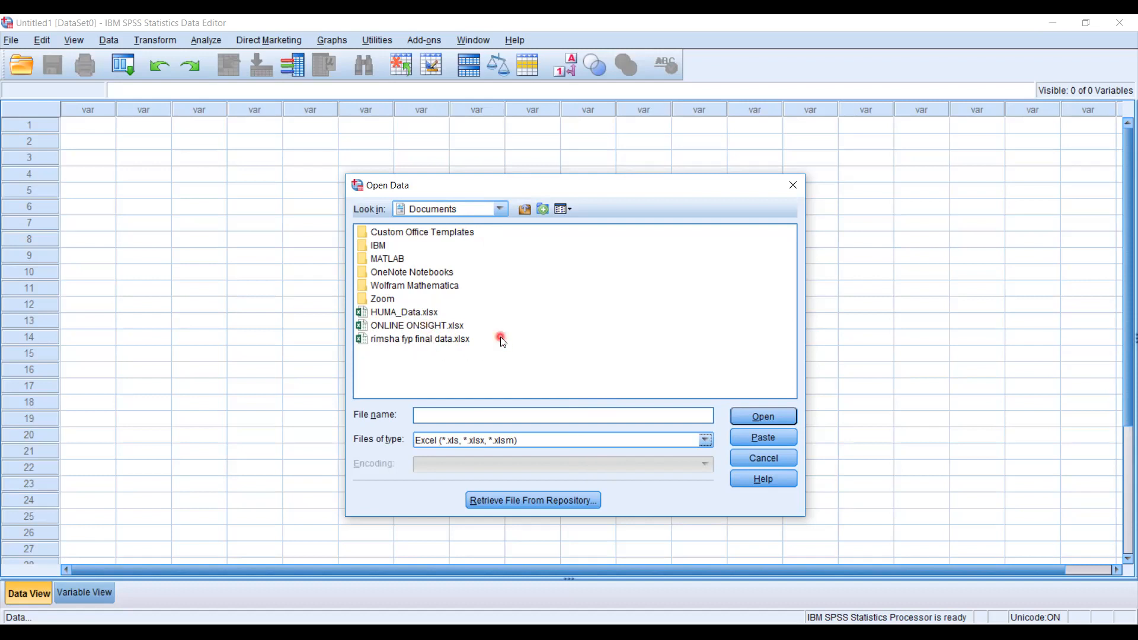
{"action": "left_click", "coordinate": [401, 330]}
{"action": "key", "text": "Return"}
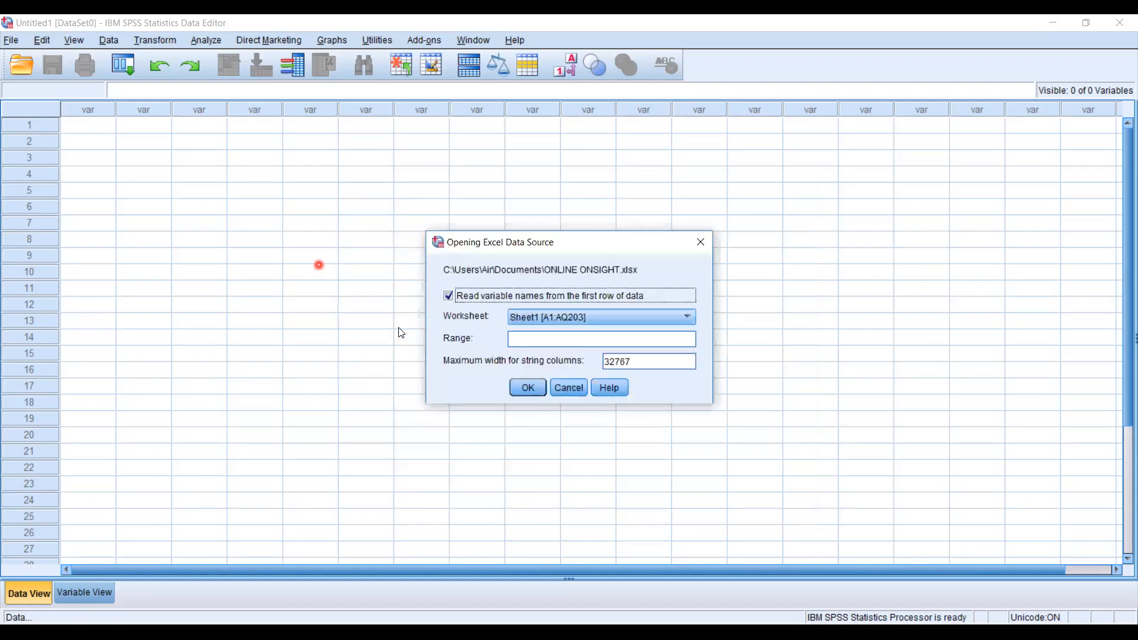
Step: Import worksheet Sheet2 [A1:AQ201] with variable names read from the first row of data
{"action": "left_click", "coordinate": [689, 318]}
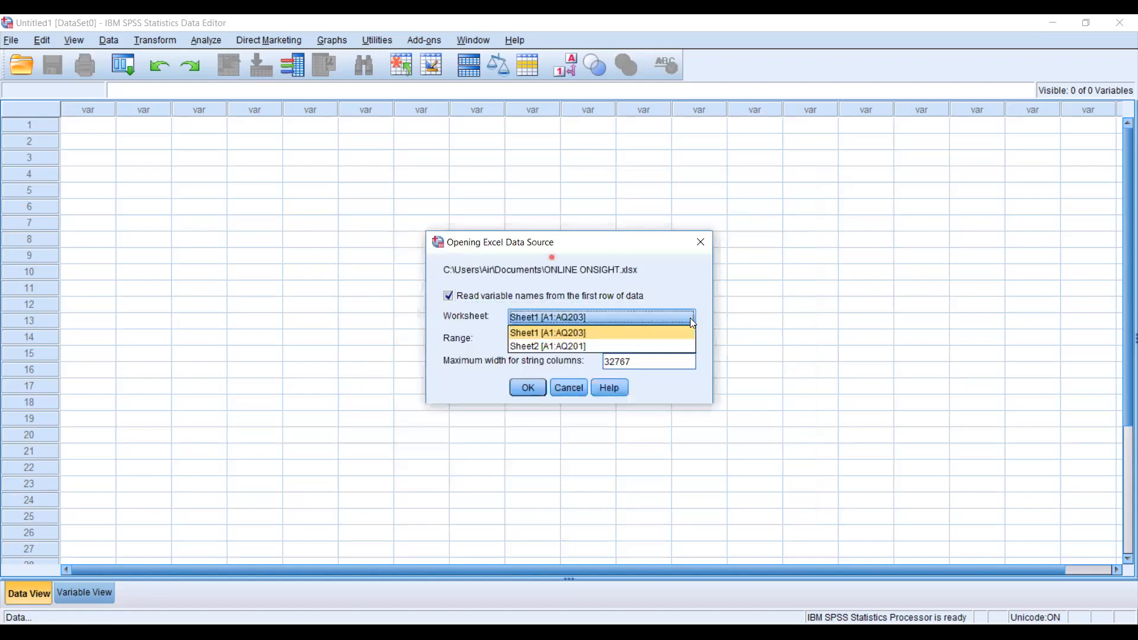
{"action": "left_click", "coordinate": [672, 347]}
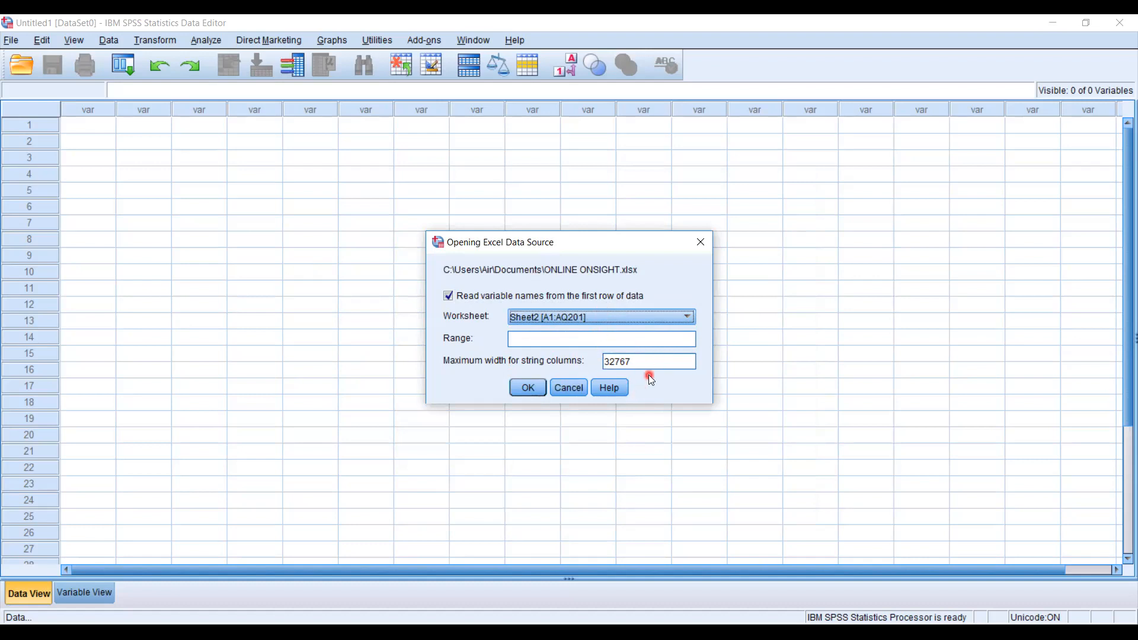
{"action": "left_click", "coordinate": [684, 317]}
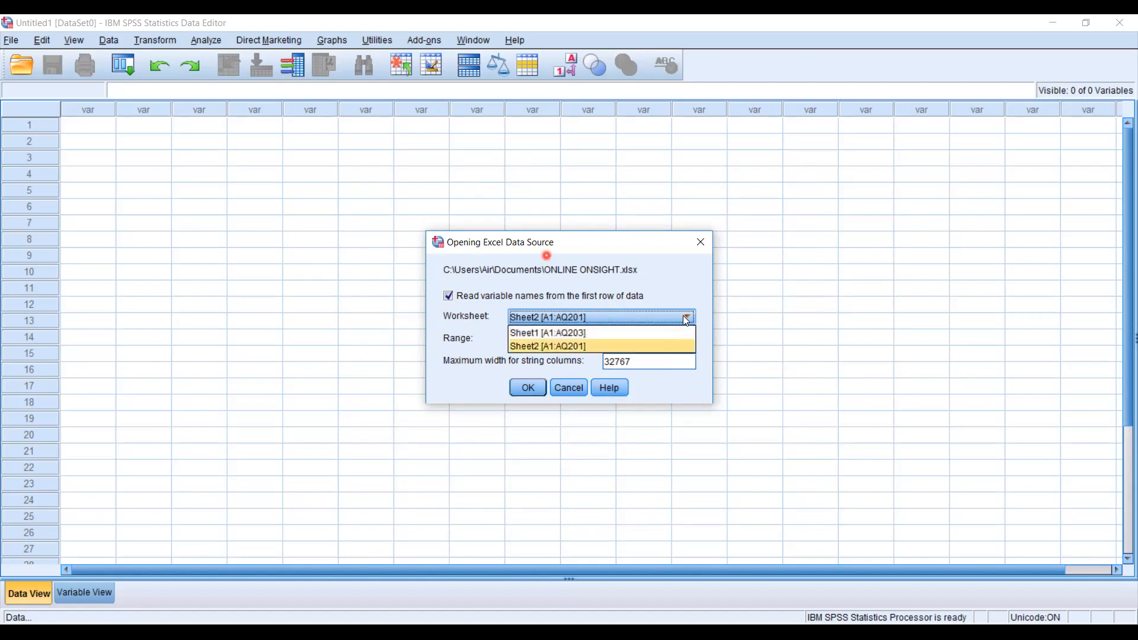
{"action": "left_click", "coordinate": [659, 347]}
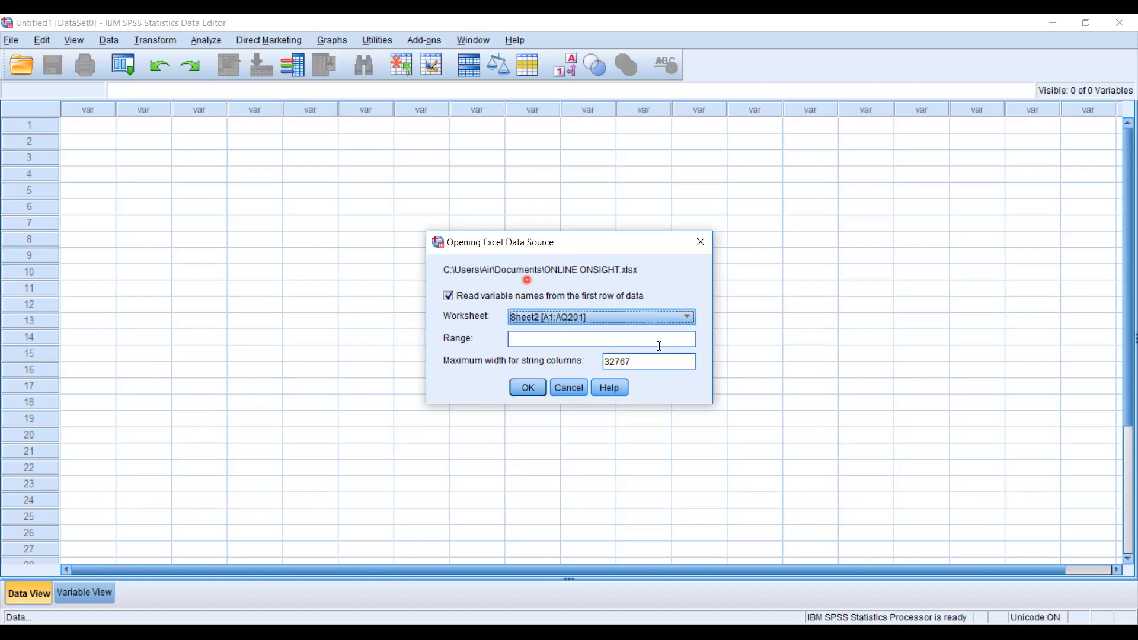
{"action": "left_click", "coordinate": [529, 387]}
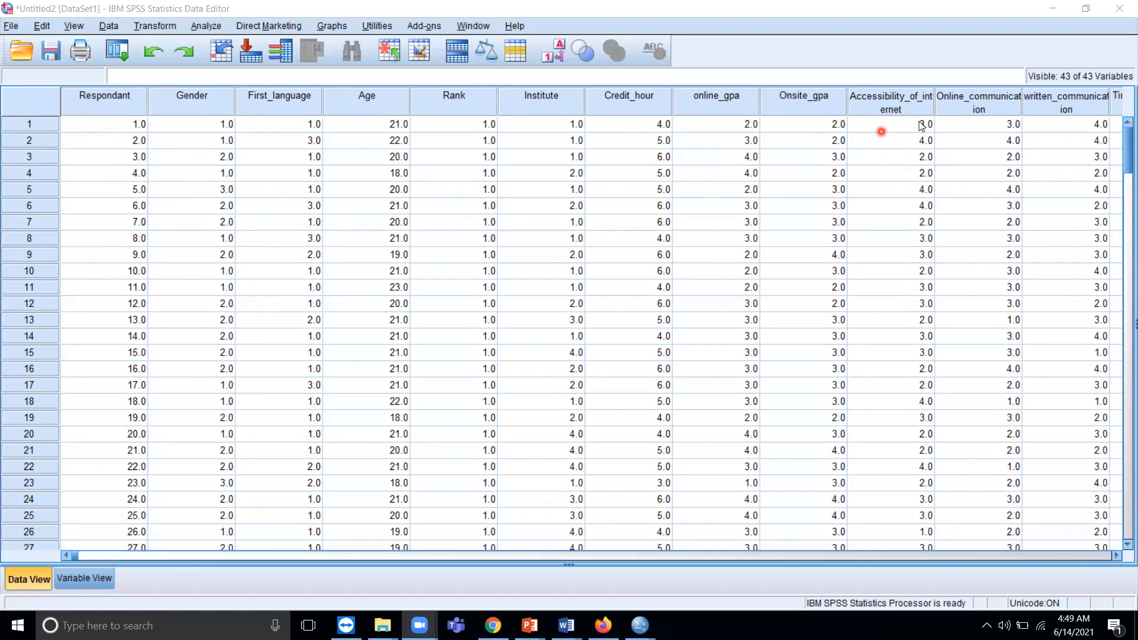
Step: Set the decimals to 0 for the variables Respondant, Gender, First_language, Age and Rank
{"action": "key", "text": "ctrl+t"}
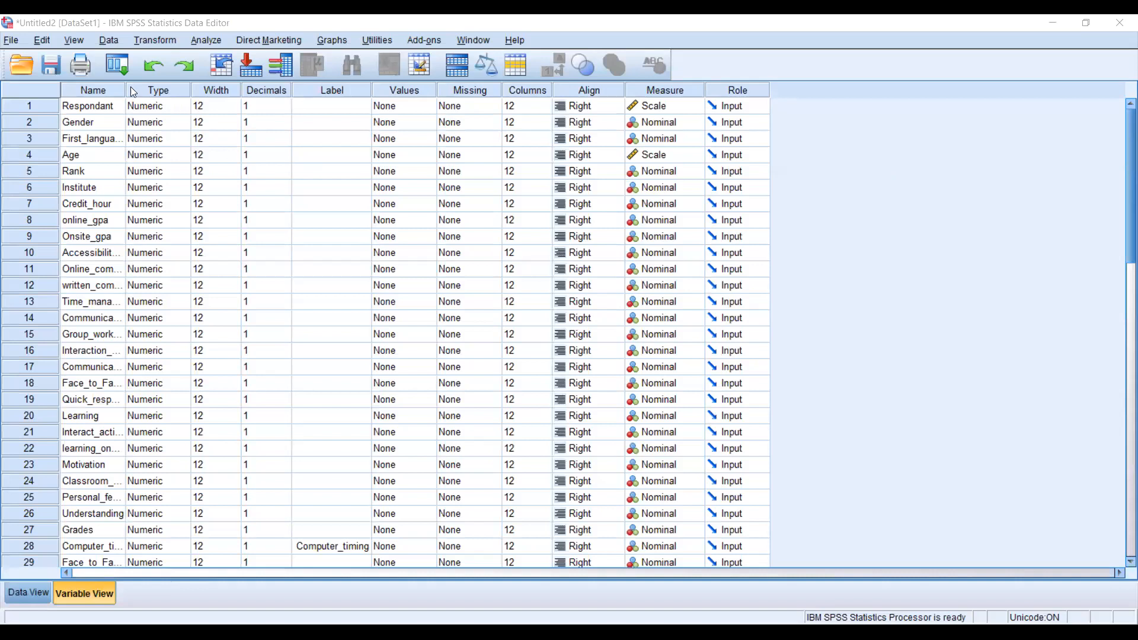
{"action": "left_click", "coordinate": [287, 111]}
{"action": "left_click", "coordinate": [284, 107]}
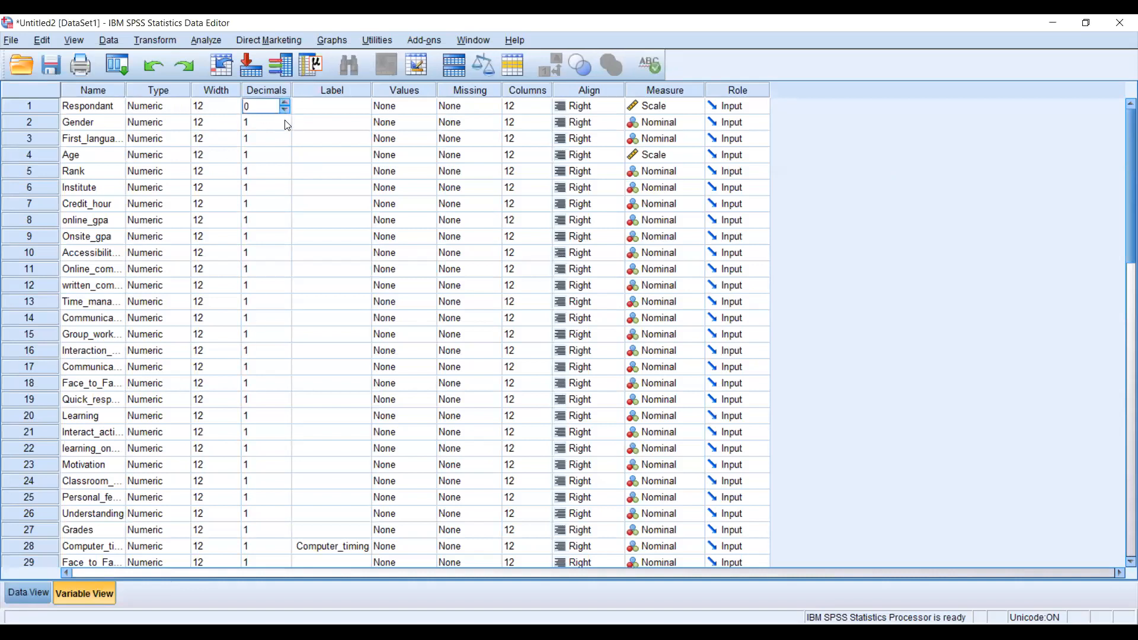
{"action": "left_click", "coordinate": [287, 122]}
{"action": "left_click", "coordinate": [286, 125]}
{"action": "left_click", "coordinate": [288, 143]}
{"action": "left_click", "coordinate": [286, 142]}
{"action": "left_click", "coordinate": [285, 160]}
{"action": "left_click", "coordinate": [287, 171]}
{"action": "left_click", "coordinate": [285, 174]}
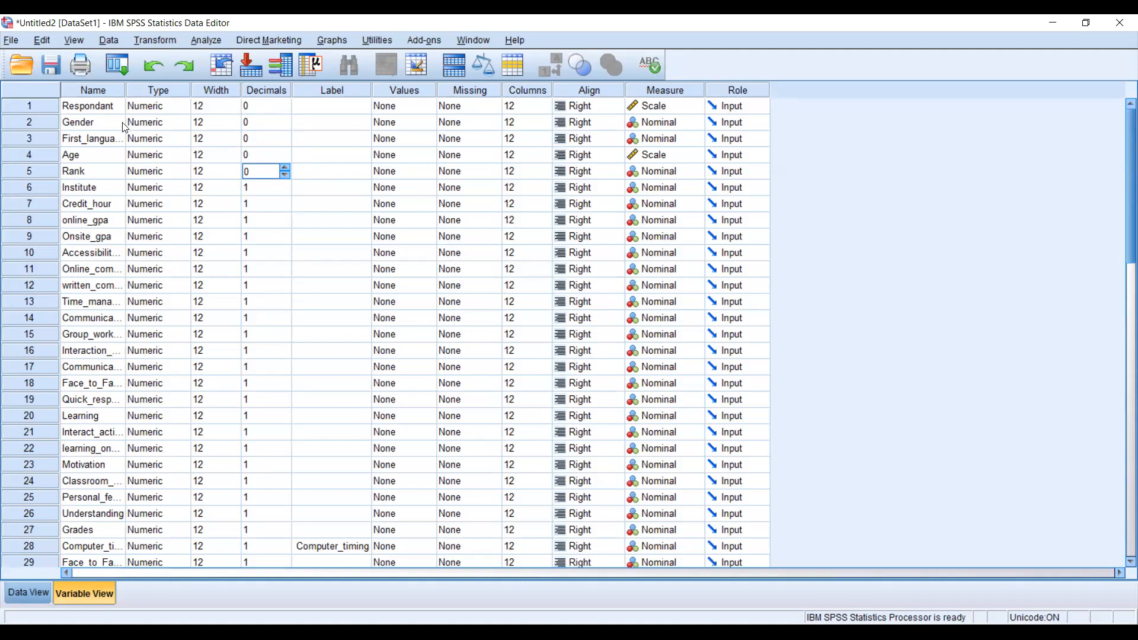
Step: Define the value labels 1 = "Male" and 2 = "Female" for the Gender variable
{"action": "left_click", "coordinate": [421, 116]}
{"action": "left_click", "coordinate": [421, 117]}
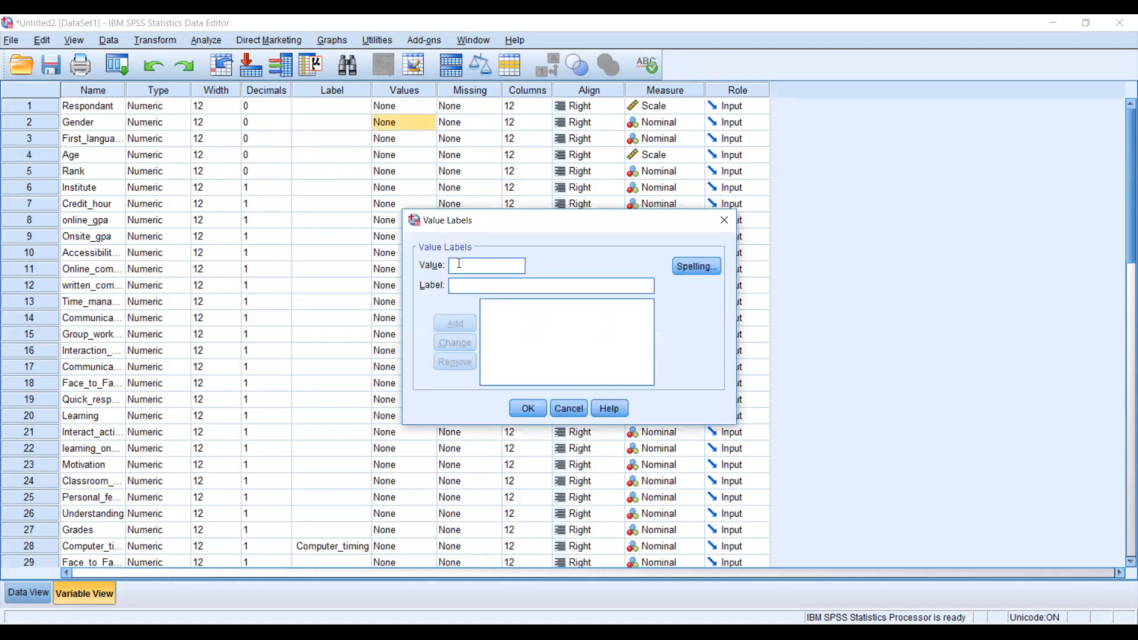
{"action": "type", "text": "1"}
{"action": "type", "text": "Mal"}
{"action": "type", "text": "e"}
{"action": "left_click", "coordinate": [460, 322]}
{"action": "type", "text": "2"}
{"action": "left_click", "coordinate": [465, 286]}
{"action": "type", "text": "Fe"}
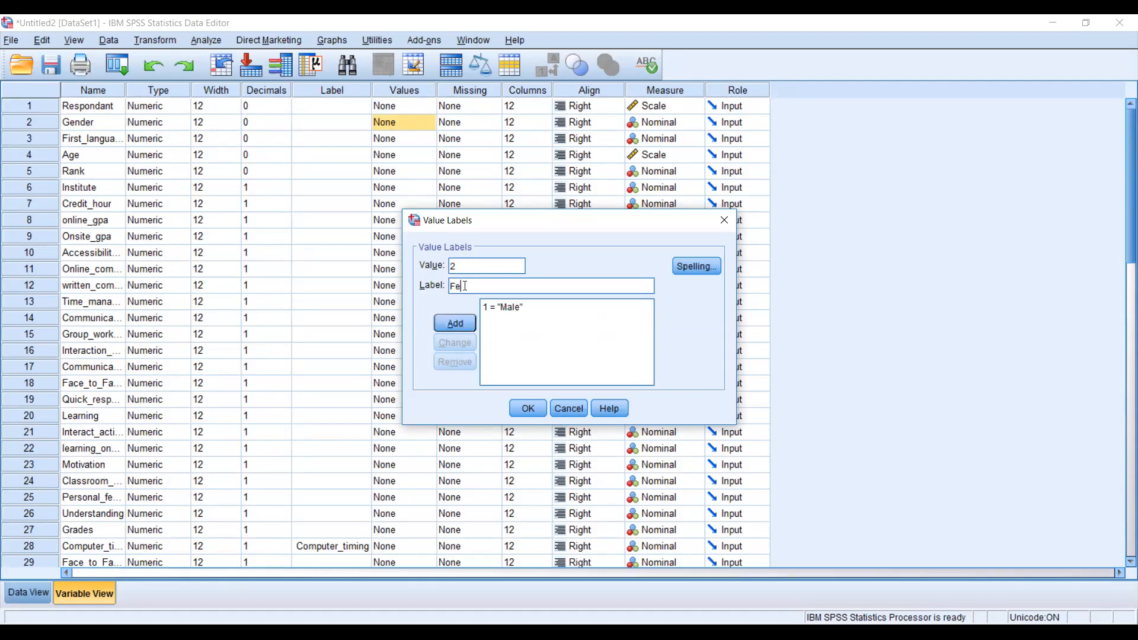
{"action": "type", "text": "male"}
{"action": "left_click", "coordinate": [465, 327]}
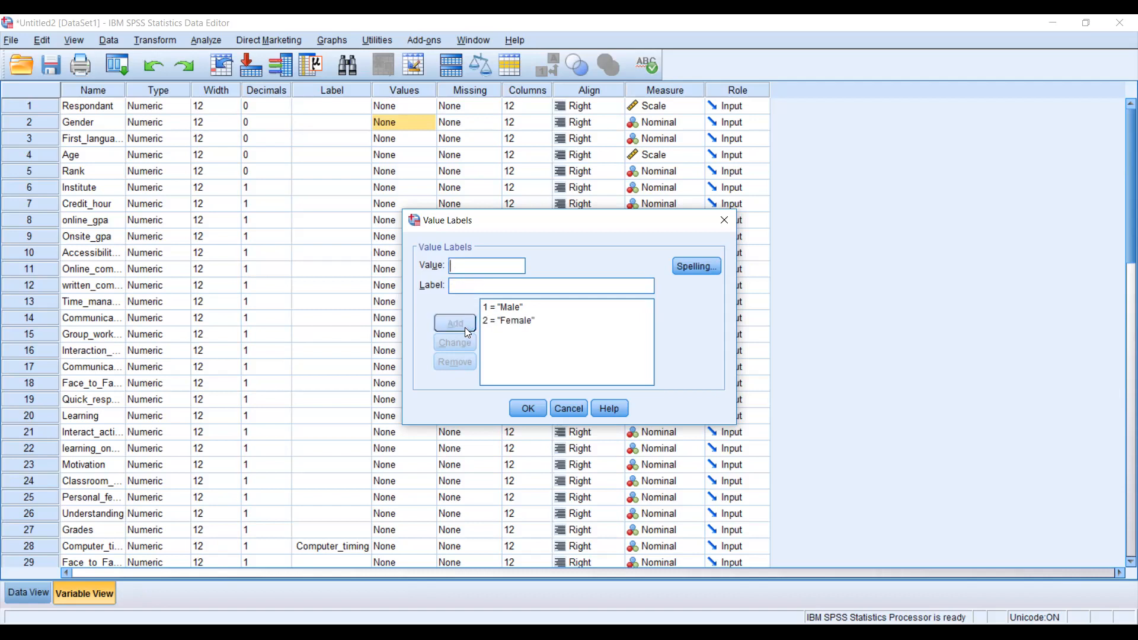
{"action": "left_click", "coordinate": [524, 410]}
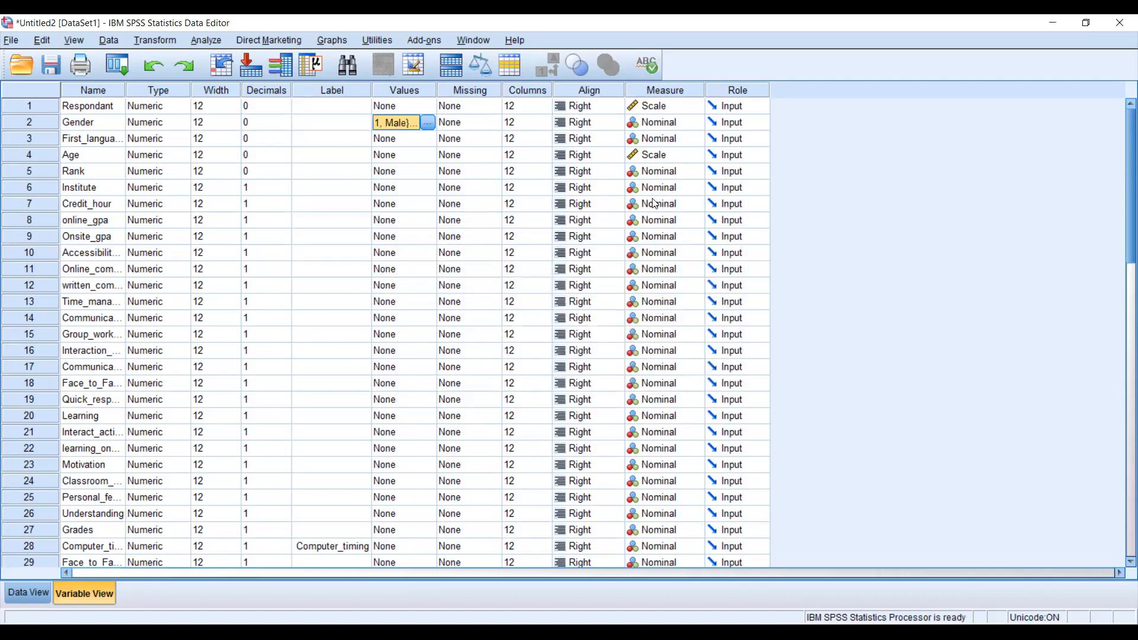
Step: Set the measurement level of Gender and First_language to Scale
{"action": "left_click", "coordinate": [652, 120]}
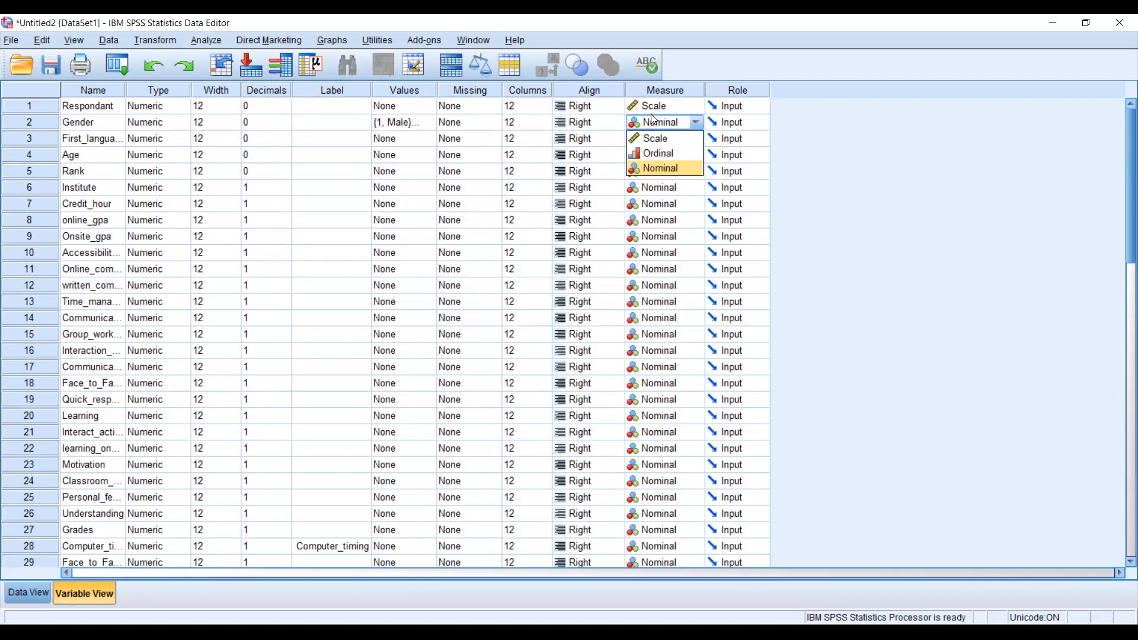
{"action": "key", "text": "Up"}
{"action": "key", "text": "Up"}
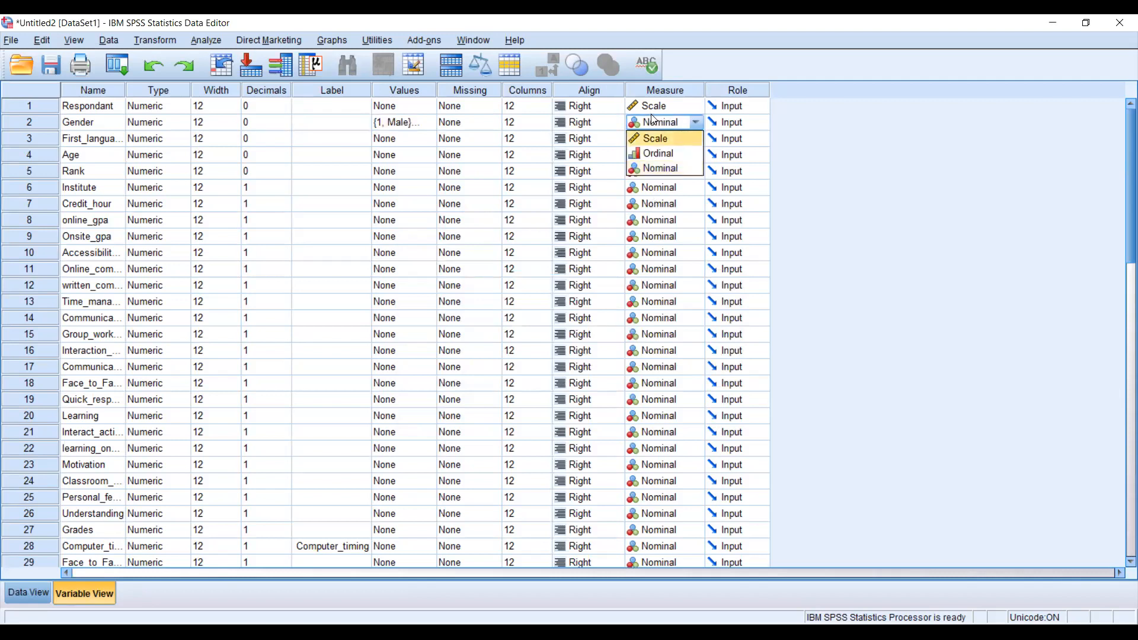
{"action": "key", "text": "Return"}
{"action": "key", "text": "Down"}
{"action": "key", "text": "Up"}
{"action": "key", "text": "Up"}
{"action": "key", "text": "Return"}
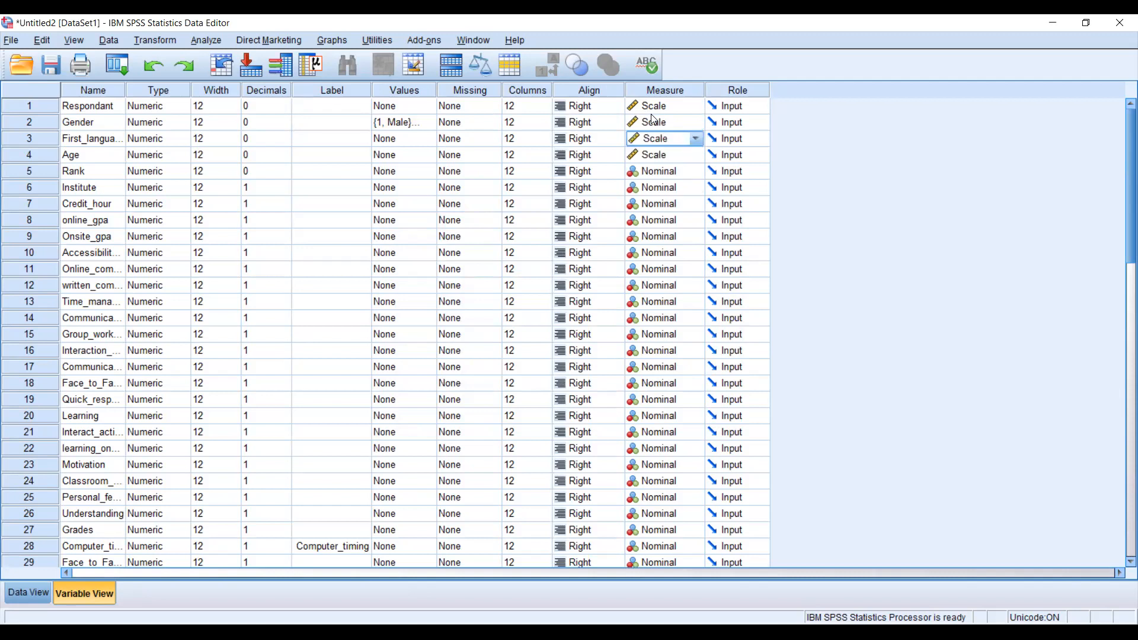
Step: Set the measurement level of Institute and Credit_hour to Scale
{"action": "left_click", "coordinate": [651, 193]}
{"action": "left_click", "coordinate": [646, 205]}
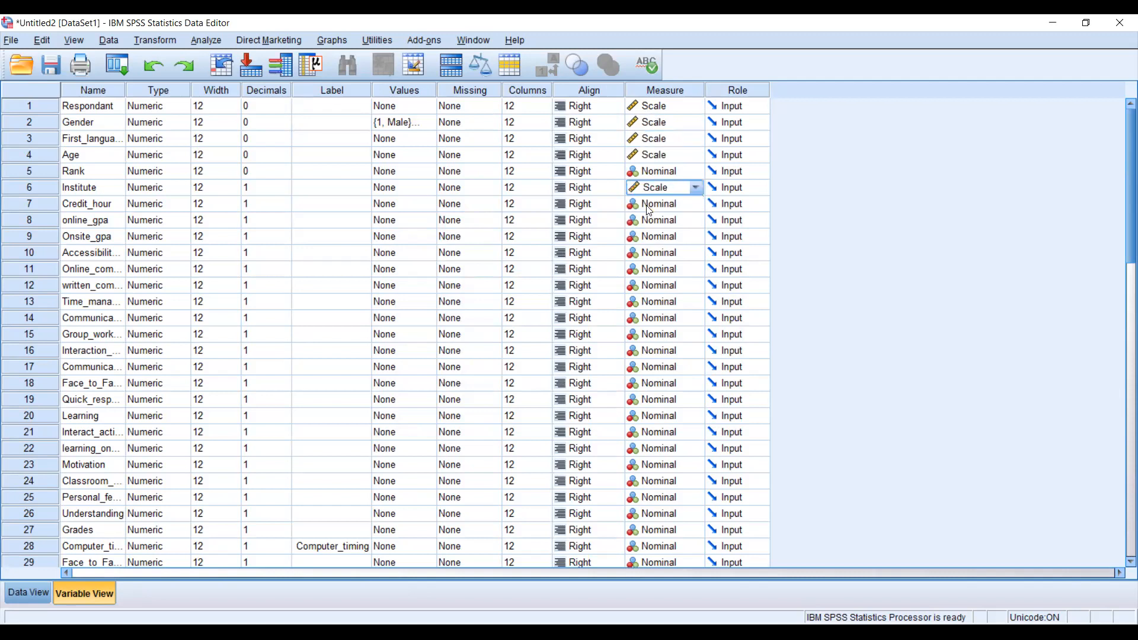
{"action": "left_click", "coordinate": [642, 210]}
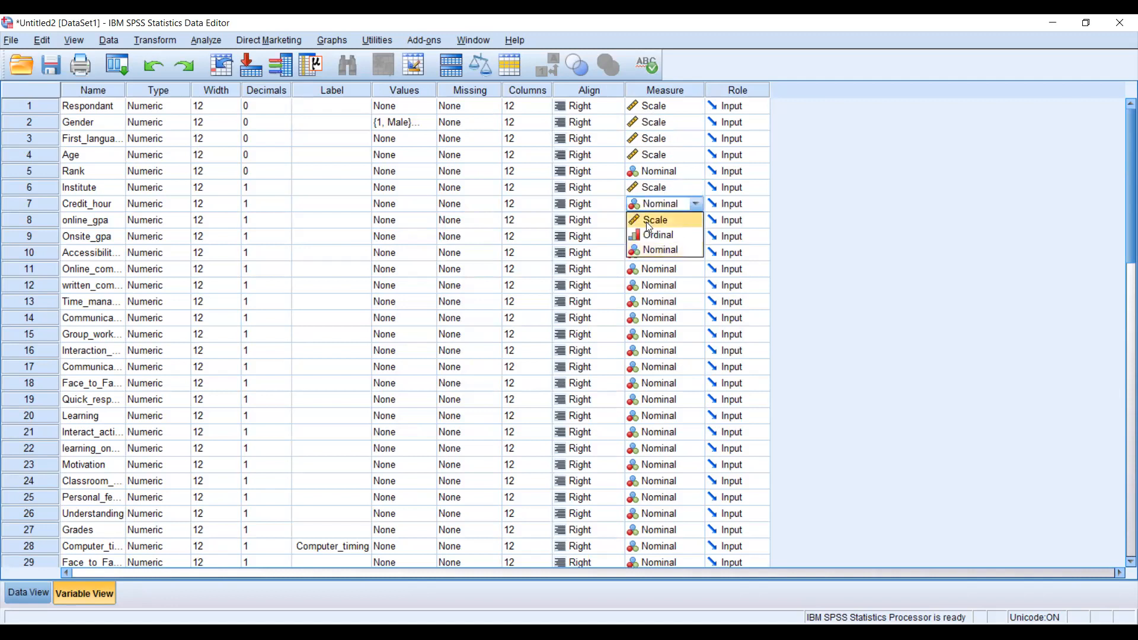
{"action": "left_click", "coordinate": [645, 221]}
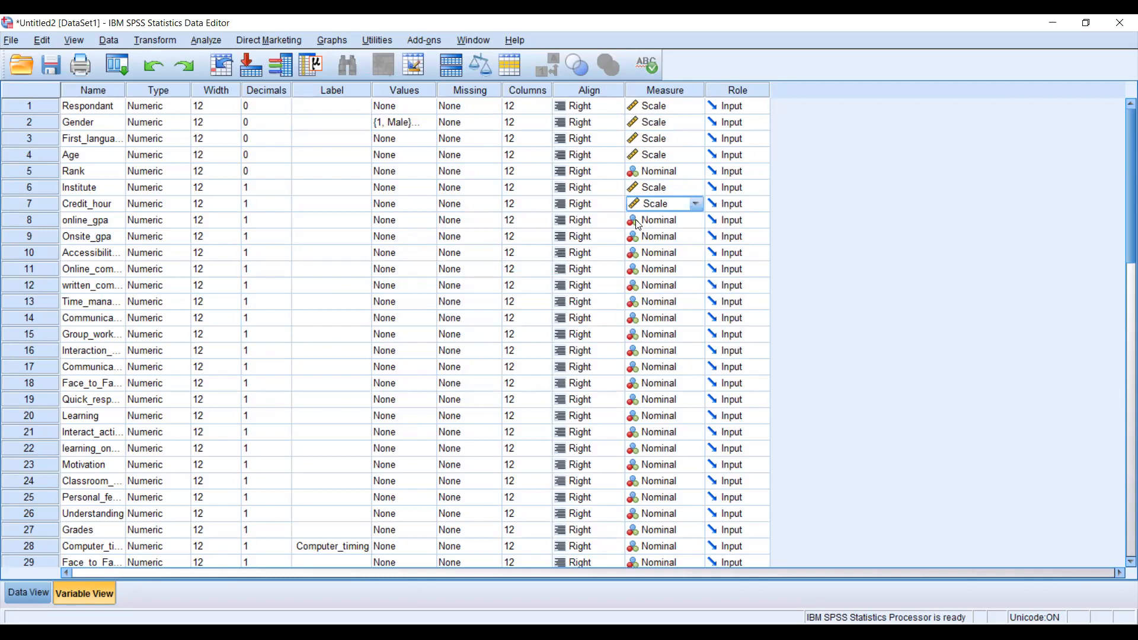
{"action": "key", "text": "alt+Tab"}
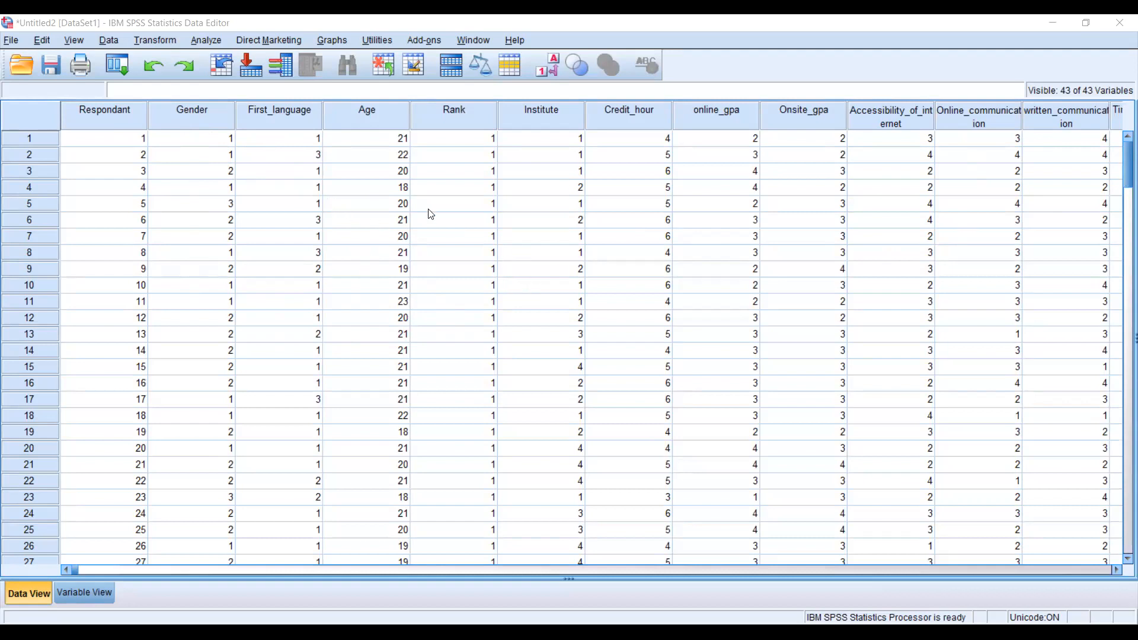
{"action": "left_click", "coordinate": [76, 592]}
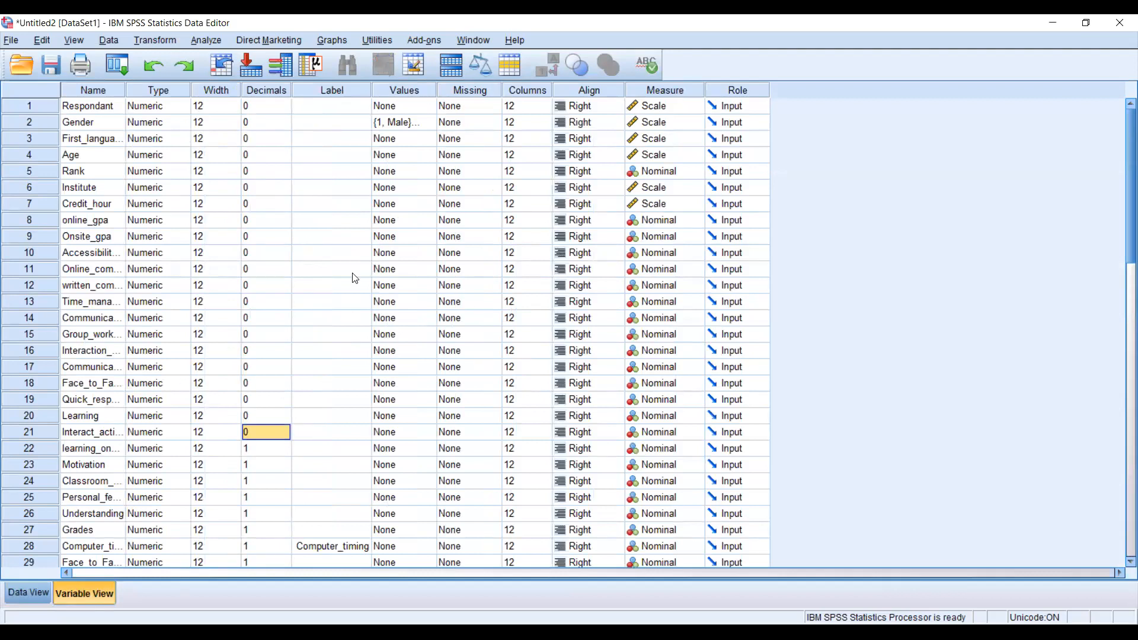
{"action": "left_click", "coordinate": [28, 592]}
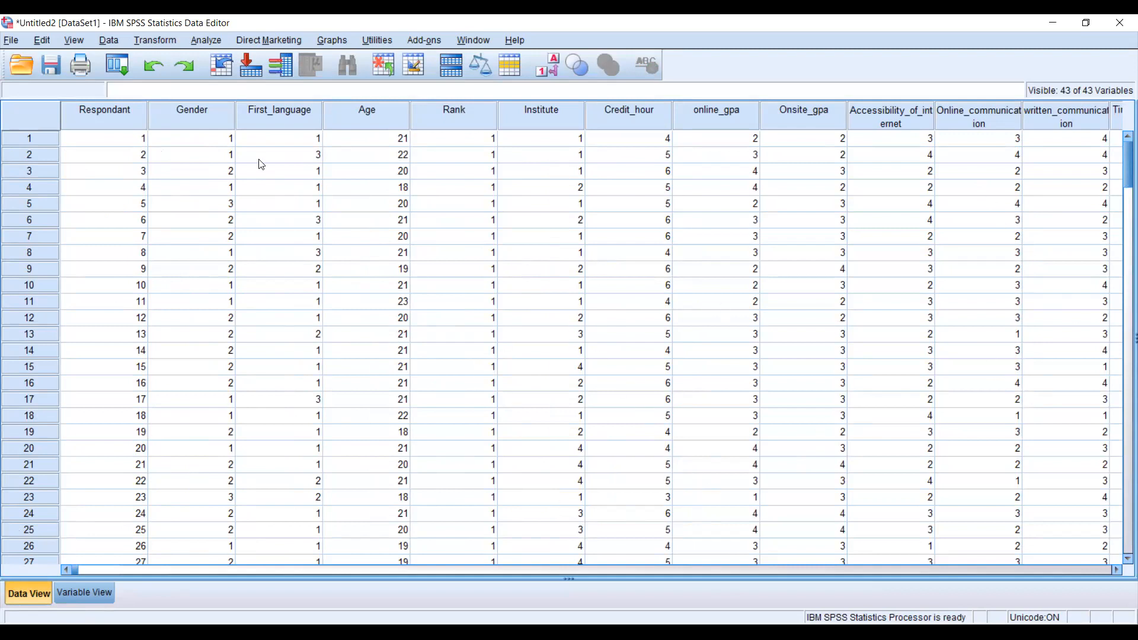
{"action": "left_click", "coordinate": [206, 40]}
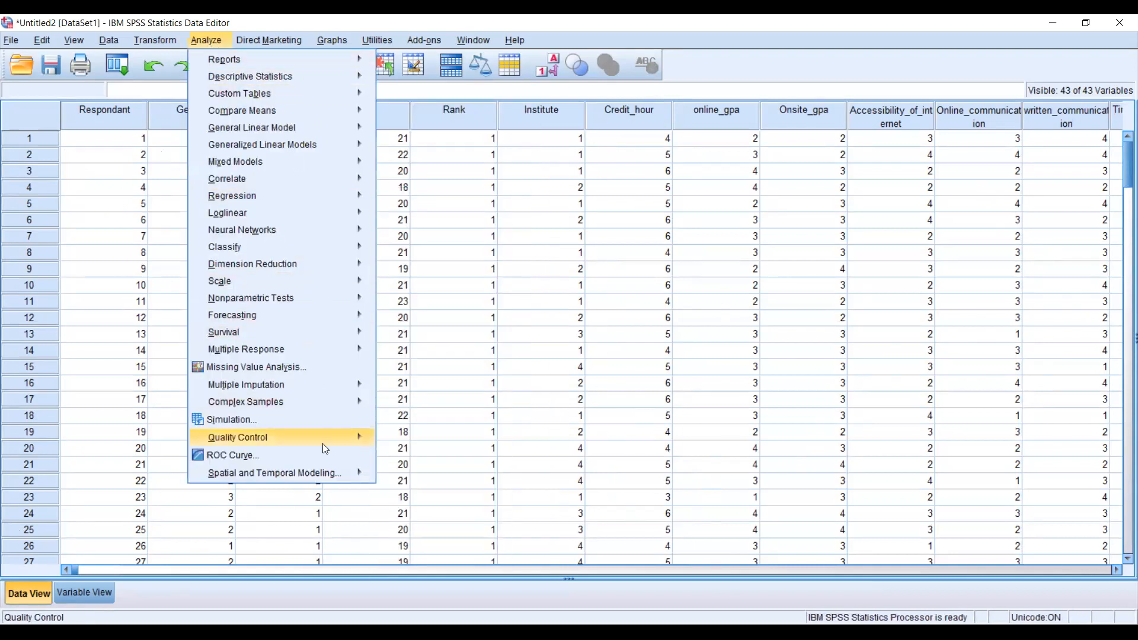
{"action": "left_click", "coordinate": [526, 252]}
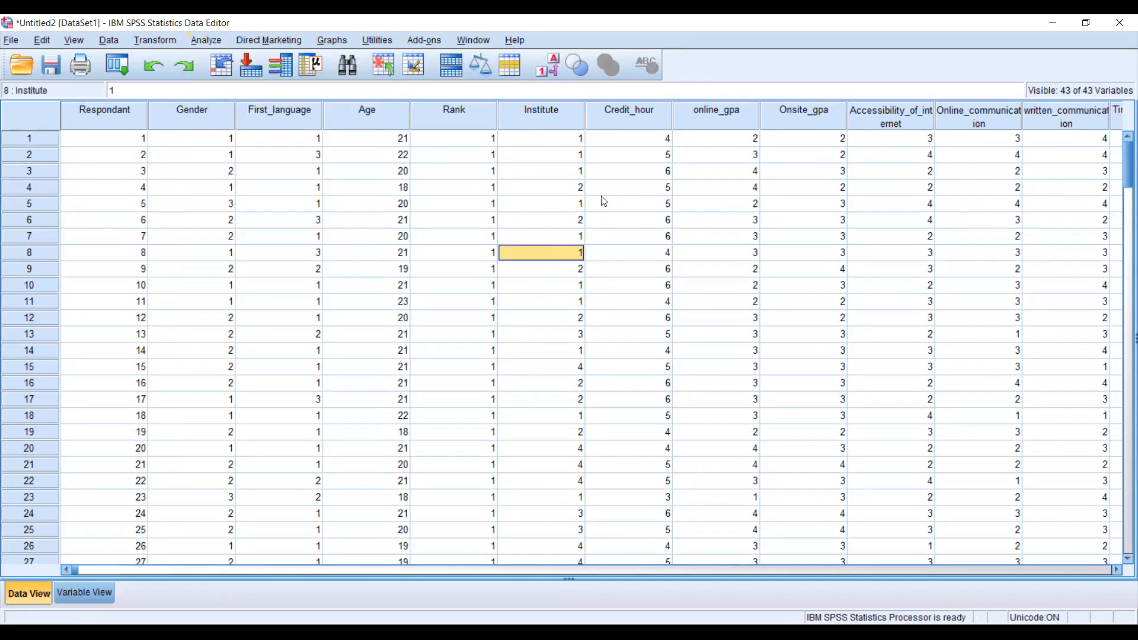
{"action": "key", "text": "alt+Tab"}
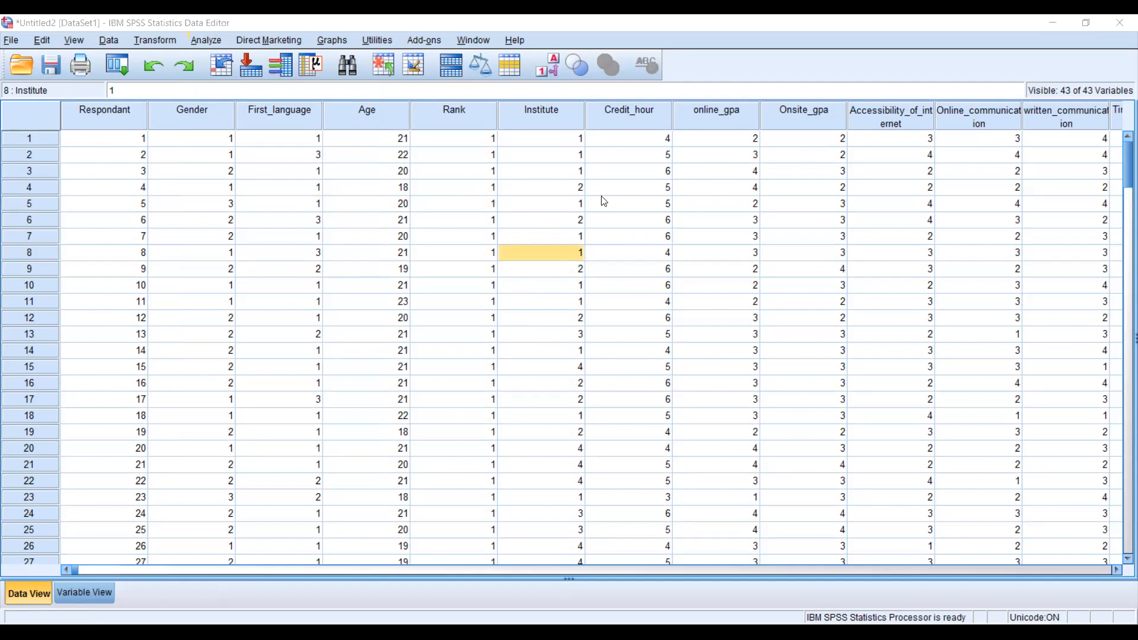